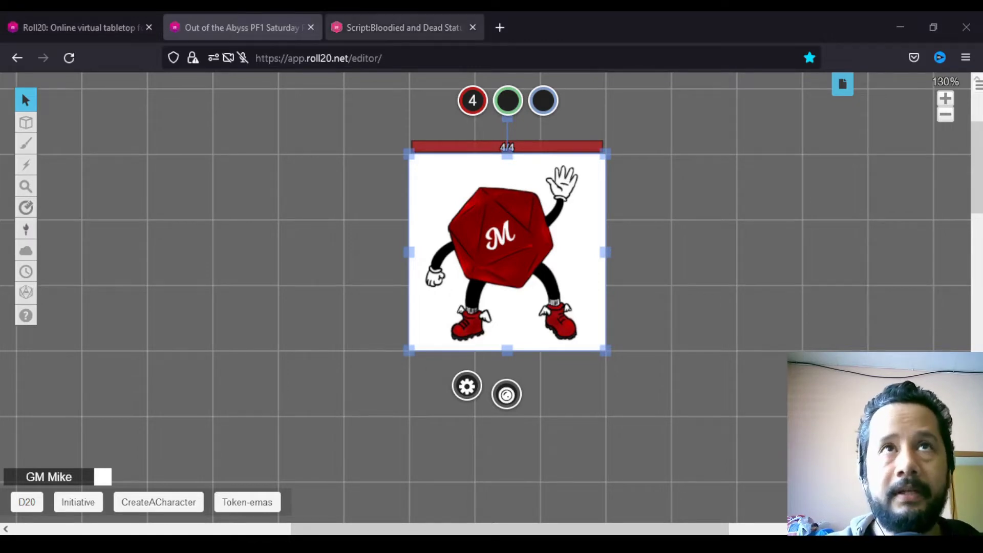
# Review the Bloodied and Dead Status Markers wiki page
pyautogui.click(403, 27)
pyautogui.scroll(4, 755, 246)
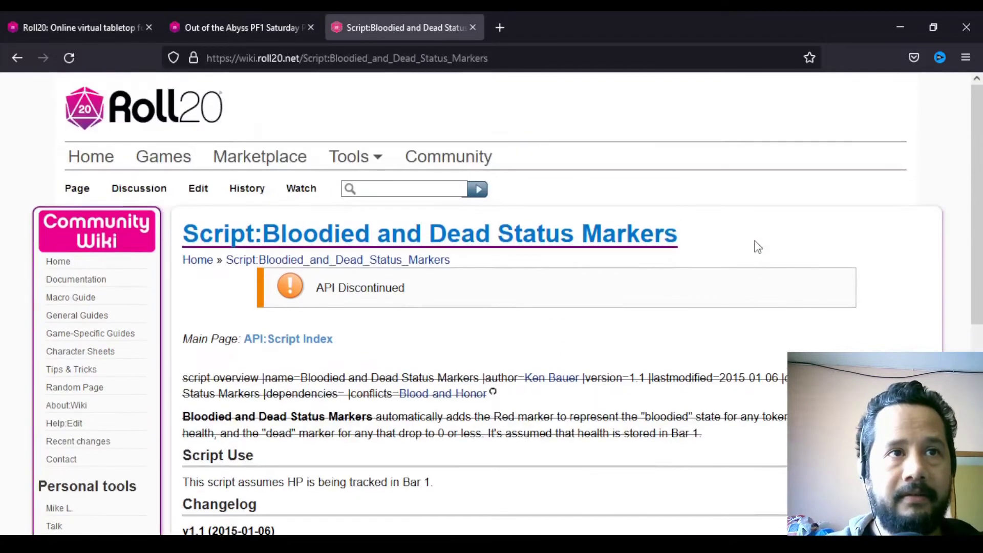
pyautogui.scroll(-1, 754, 245)
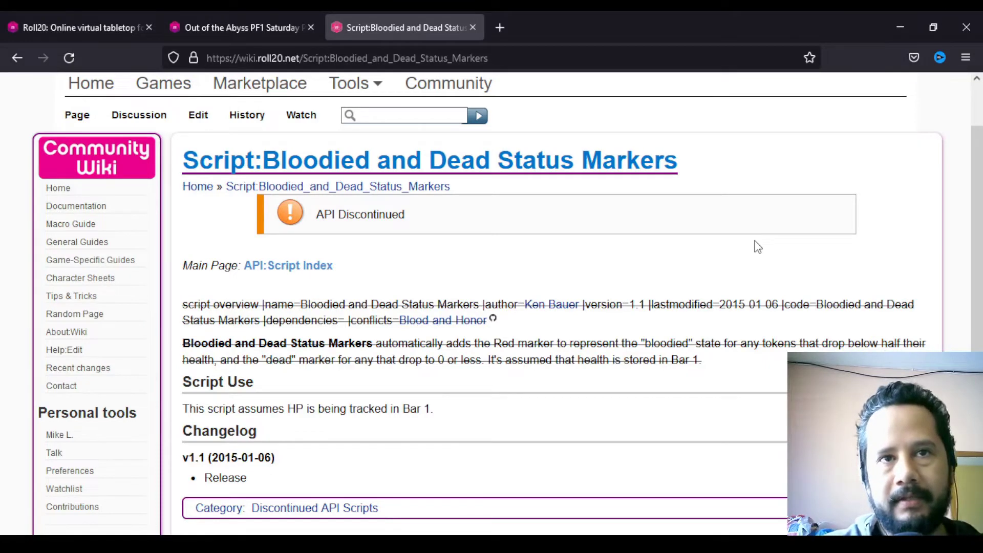
pyautogui.hotkey('ctrl', 'shift', 'Tab')
pyautogui.click(427, 32)
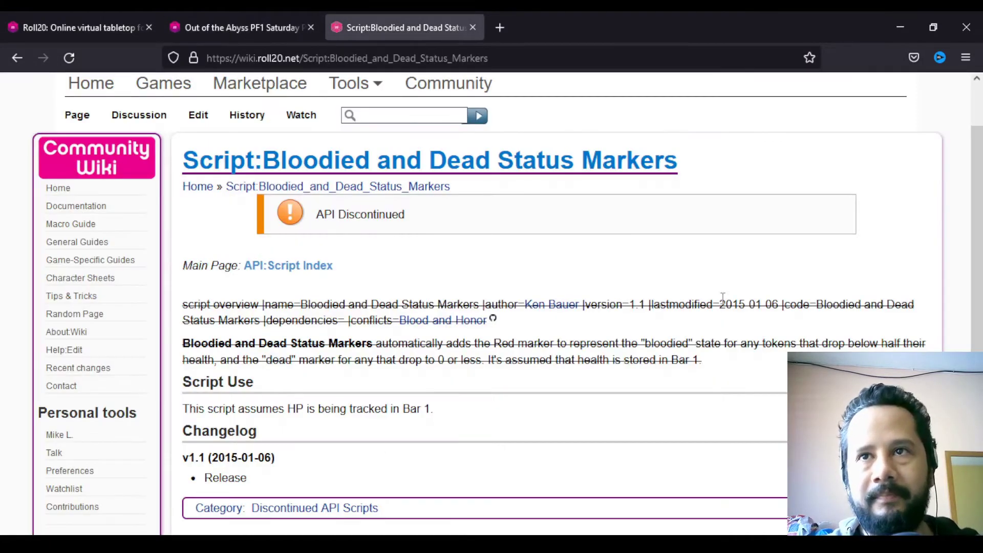
# Drop the dice token's Bar 3 value to 1 and deselect it to reveal the red marker
pyautogui.click(259, 27)
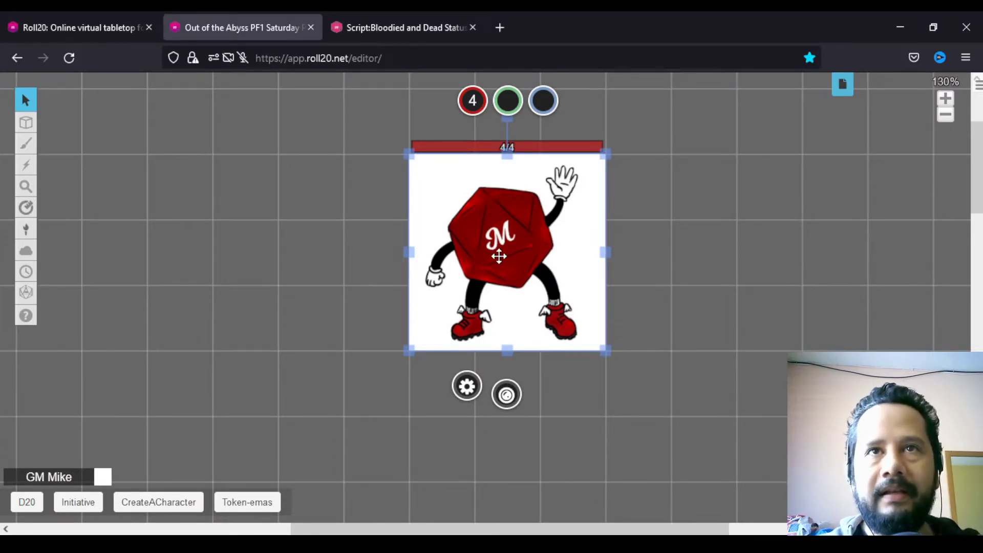
pyautogui.doubleClick(519, 266)
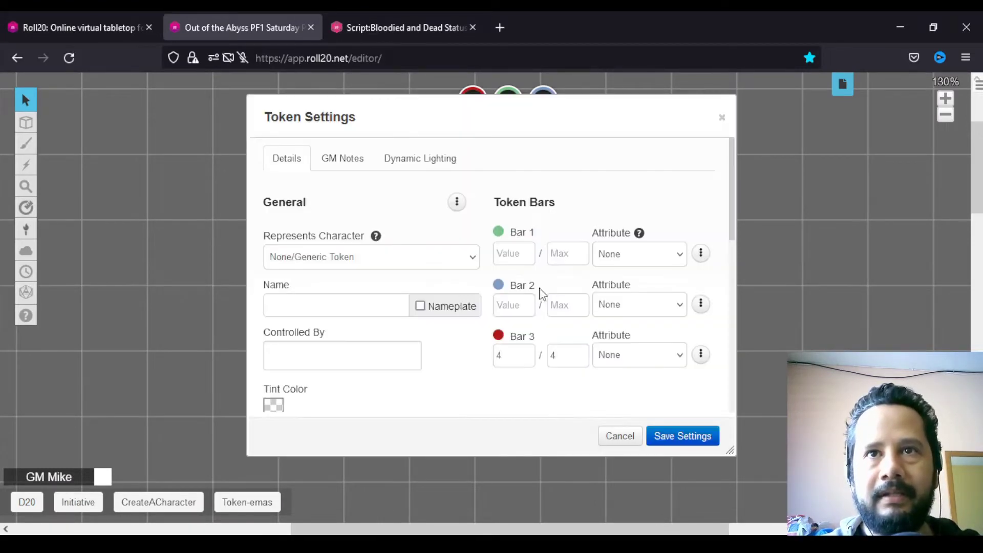
pyautogui.doubleClick(503, 358)
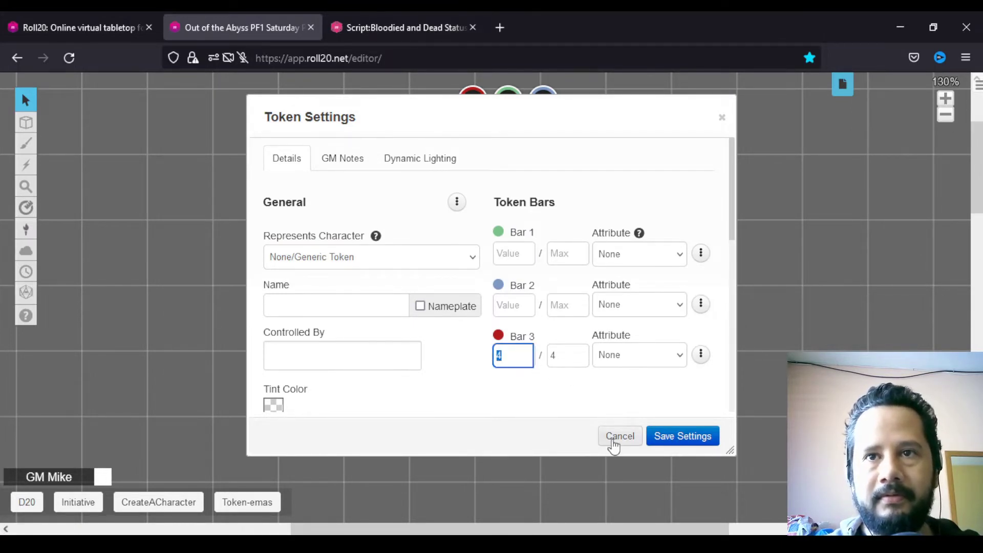
pyautogui.write('1')
pyautogui.click(680, 436)
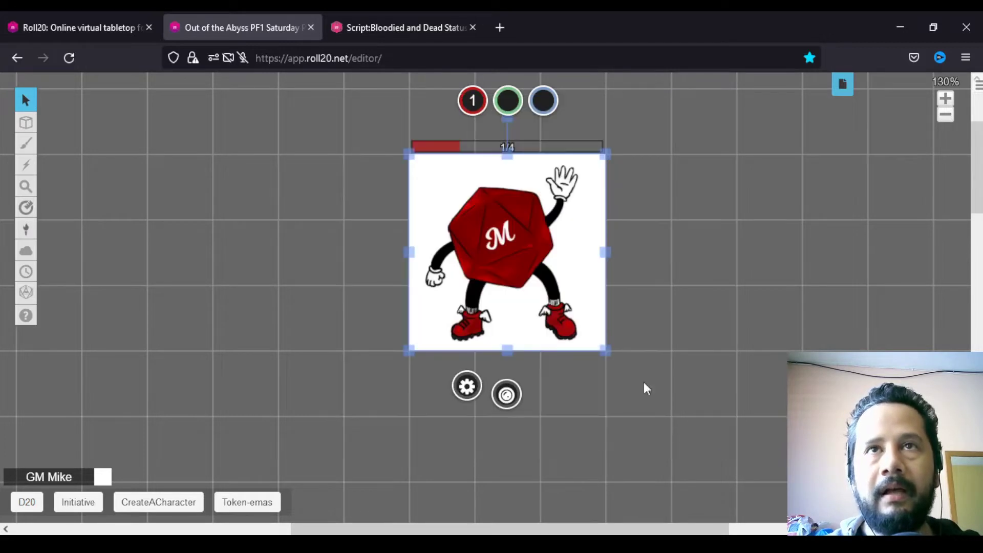
pyautogui.click(702, 292)
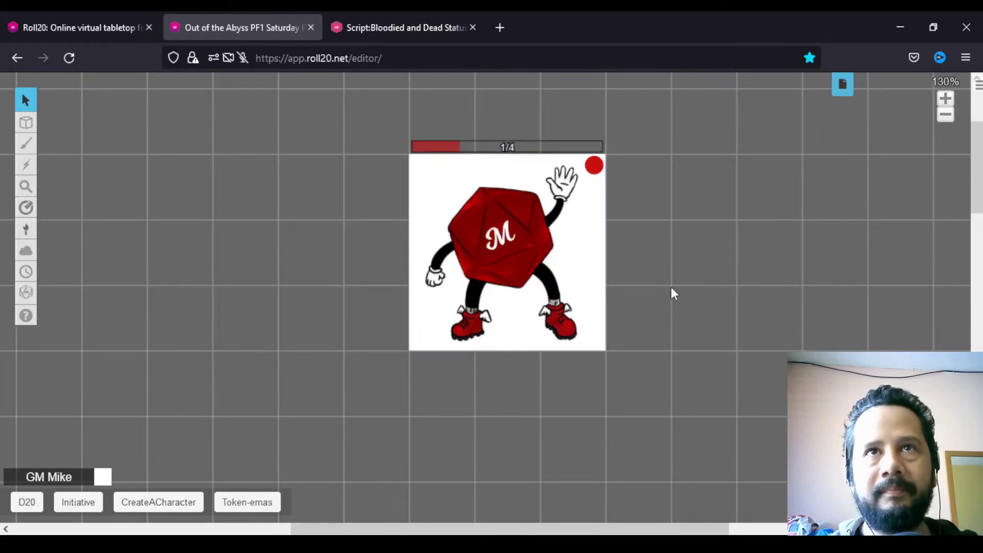
# Recheck the status markers wiki and BloodStatus.js script, then return to the tabletop
pyautogui.click(386, 23)
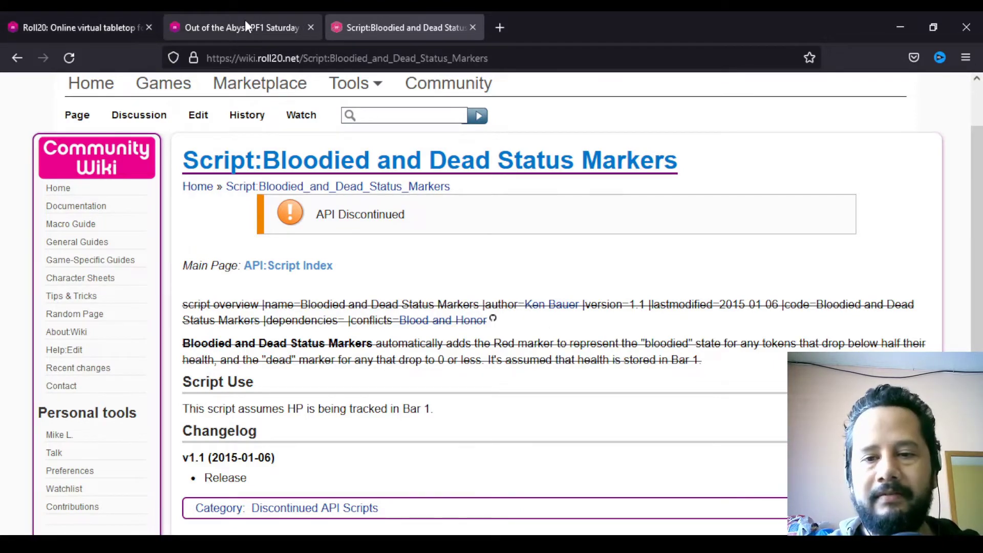
pyautogui.click(114, 28)
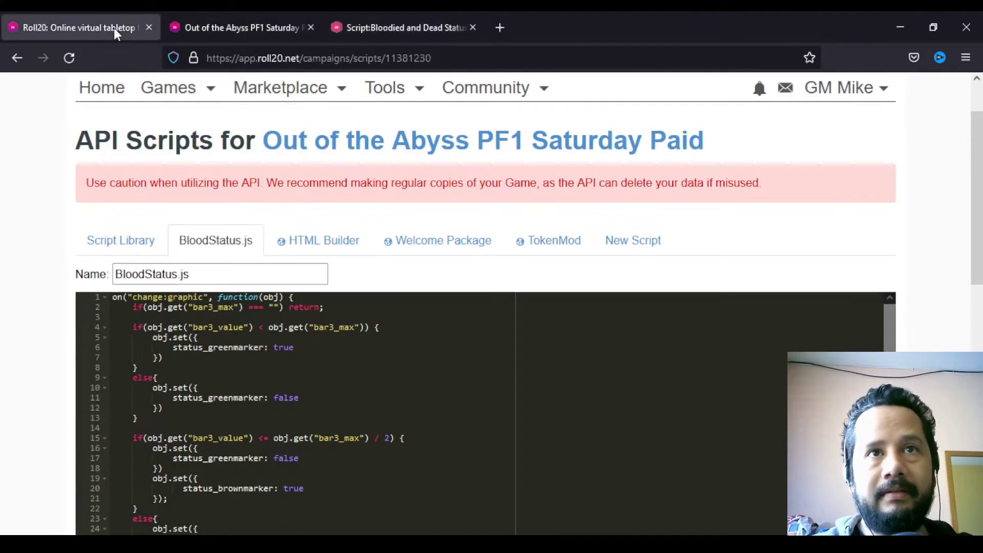
pyautogui.click(216, 28)
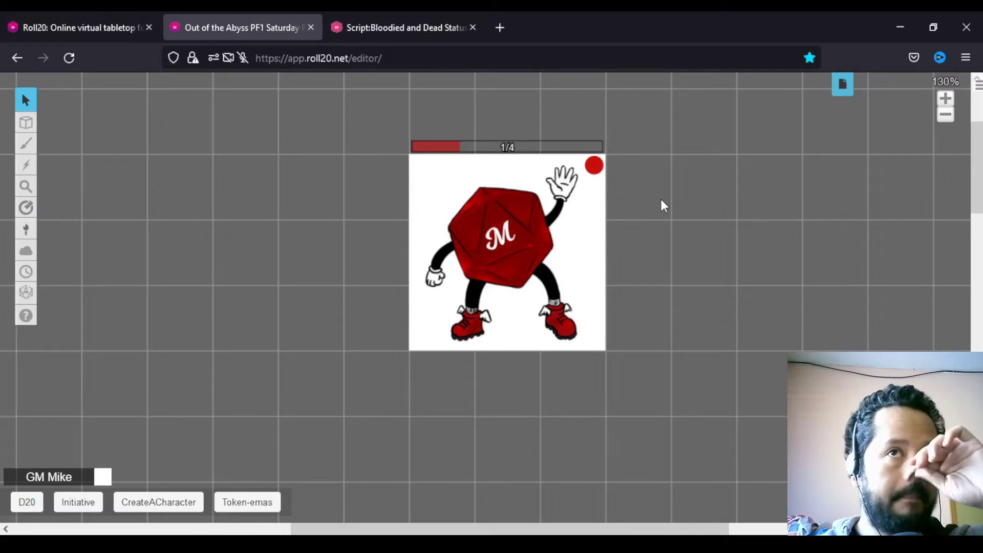
# Restore the token's Bar 3 health to a full 4
pyautogui.click(561, 204)
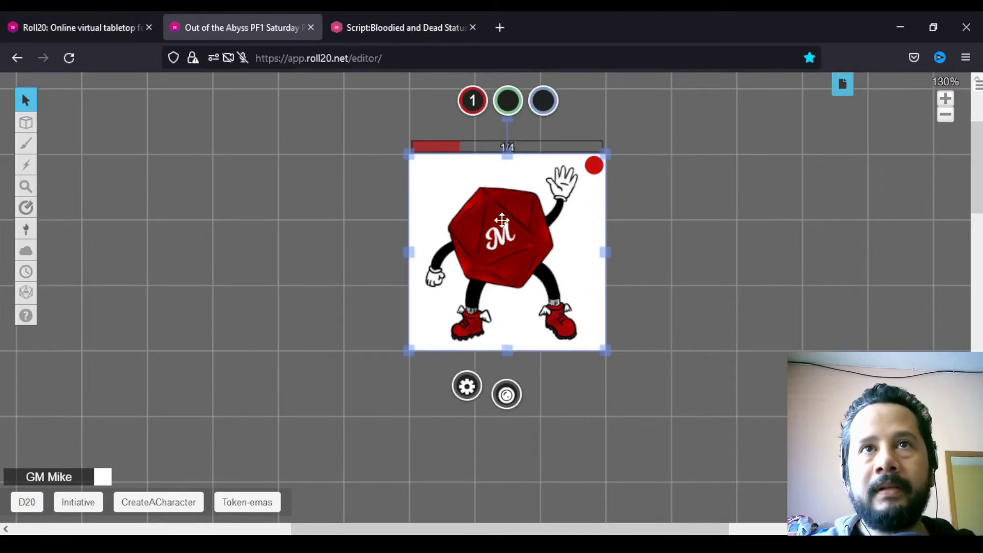
pyautogui.doubleClick(500, 221)
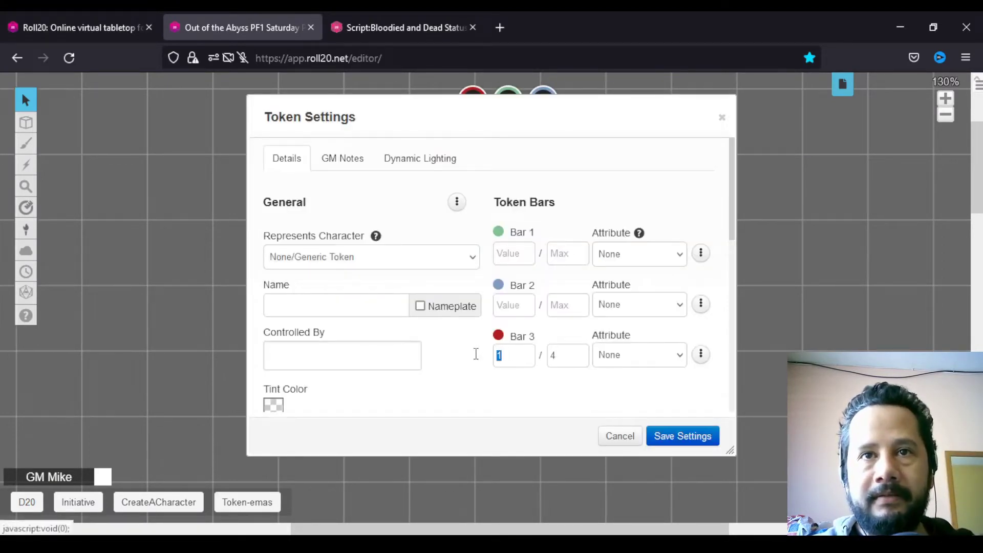
pyautogui.doubleClick(514, 353)
pyautogui.write('4')
pyautogui.click(669, 436)
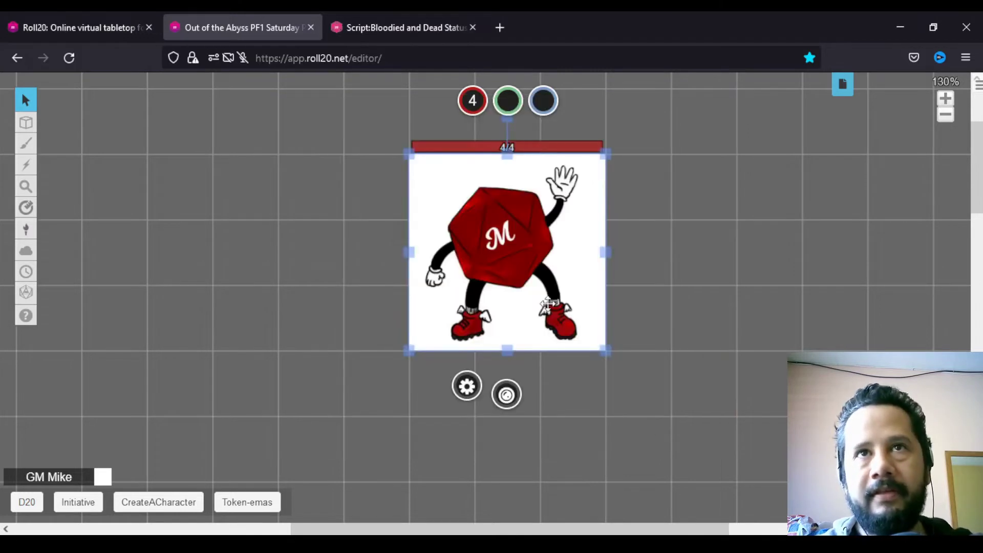
# Lower the token's Bar 3 health to 3, then to 2
pyautogui.doubleClick(532, 247)
pyautogui.doubleClick(513, 355)
pyautogui.write('3')
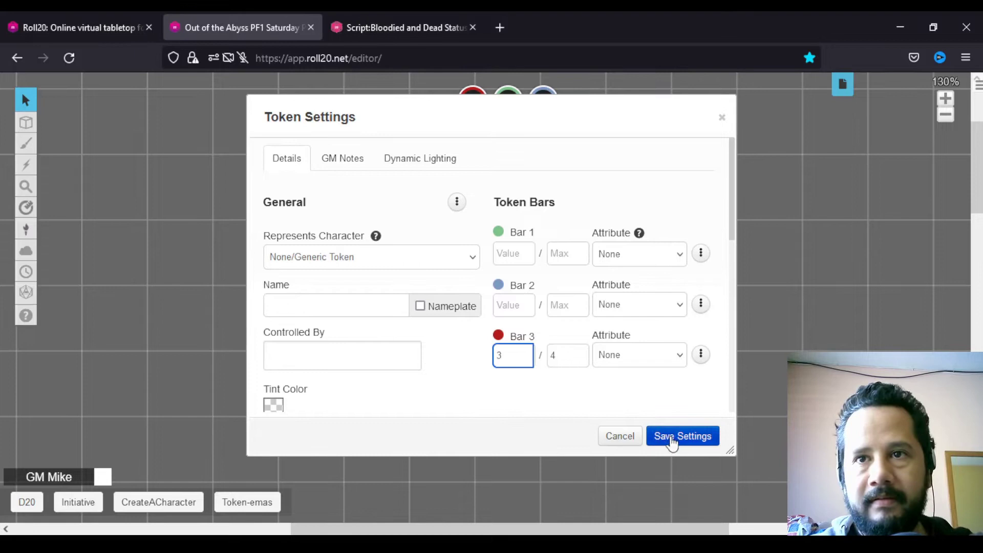
pyautogui.click(672, 436)
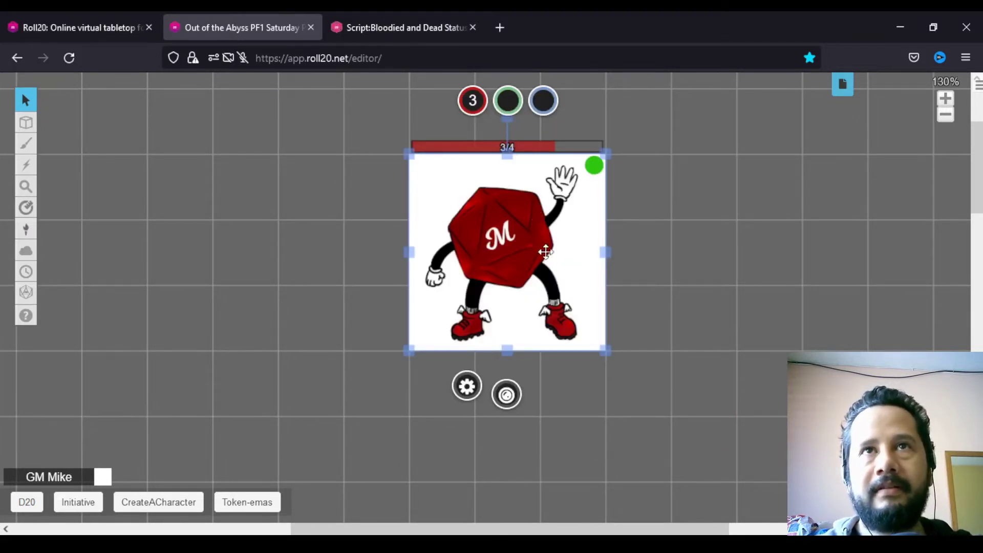
pyautogui.doubleClick(546, 276)
pyautogui.moveTo(511, 355); pyautogui.dragTo(473, 360)
pyautogui.write('2')
pyautogui.click(691, 436)
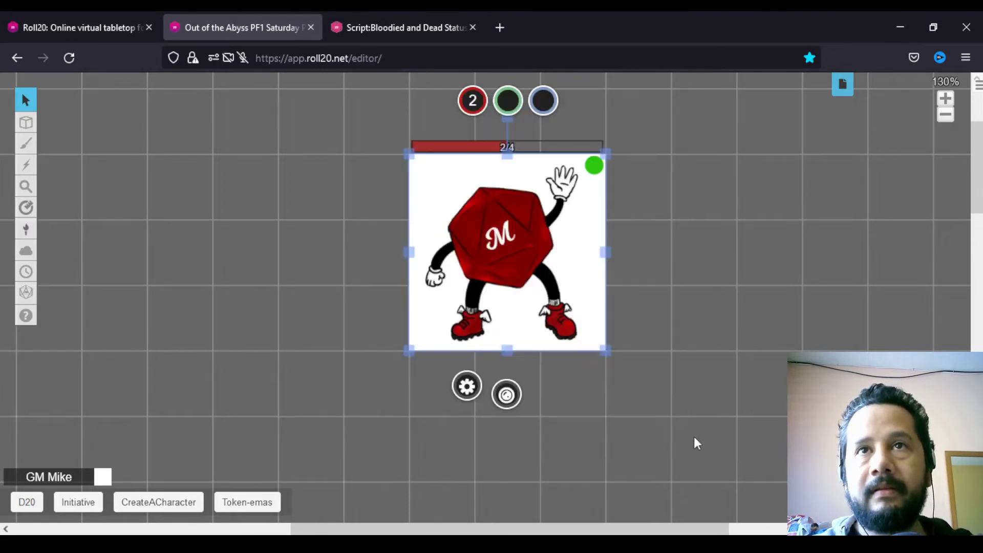
# Set the token's Bar 3 health back to 1 after an unchanged settings check
pyautogui.doubleClick(578, 282)
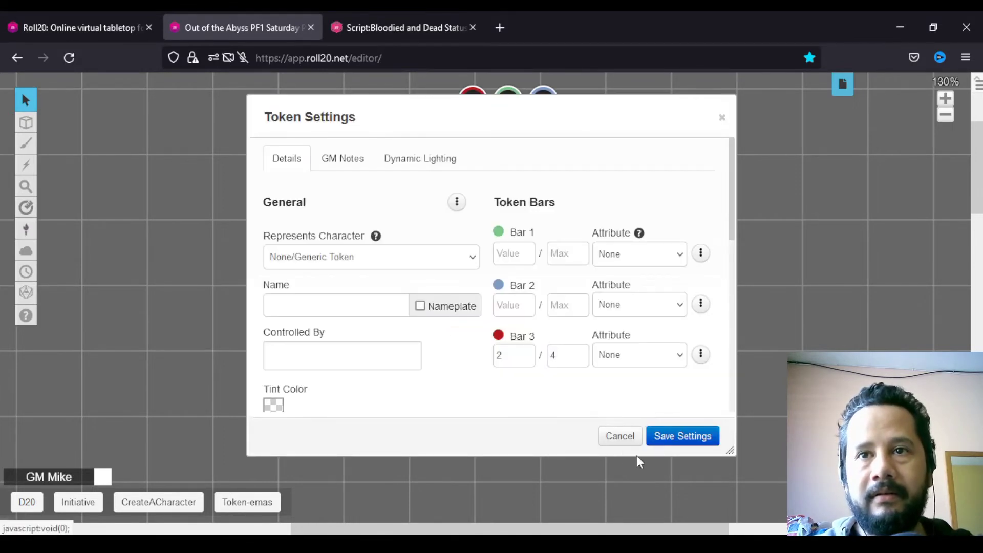
pyautogui.click(623, 435)
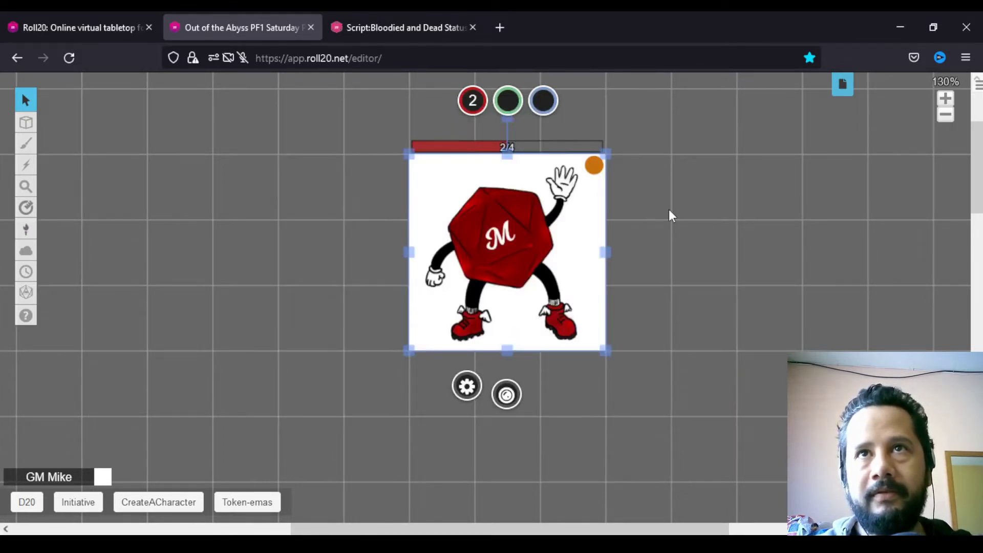
pyautogui.click(564, 239)
pyautogui.doubleClick(576, 335)
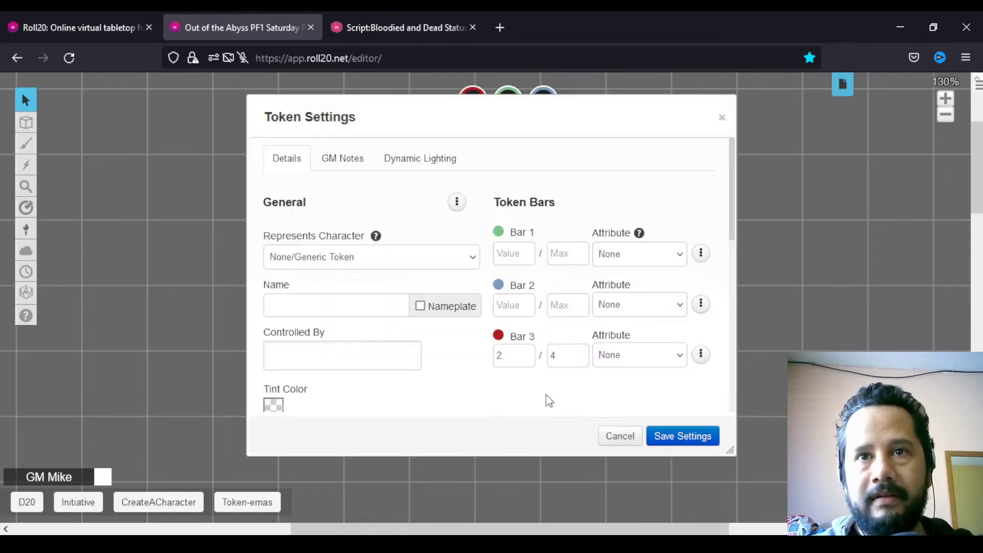
pyautogui.doubleClick(523, 360)
pyautogui.write('1')
pyautogui.click(682, 436)
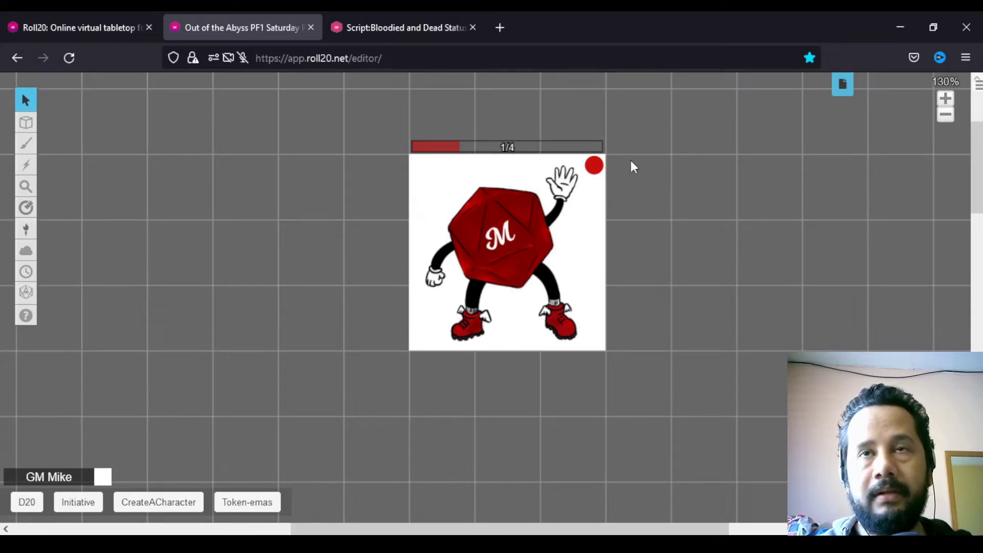
# Set the token's Bar 3 health to 0
pyautogui.click(554, 209)
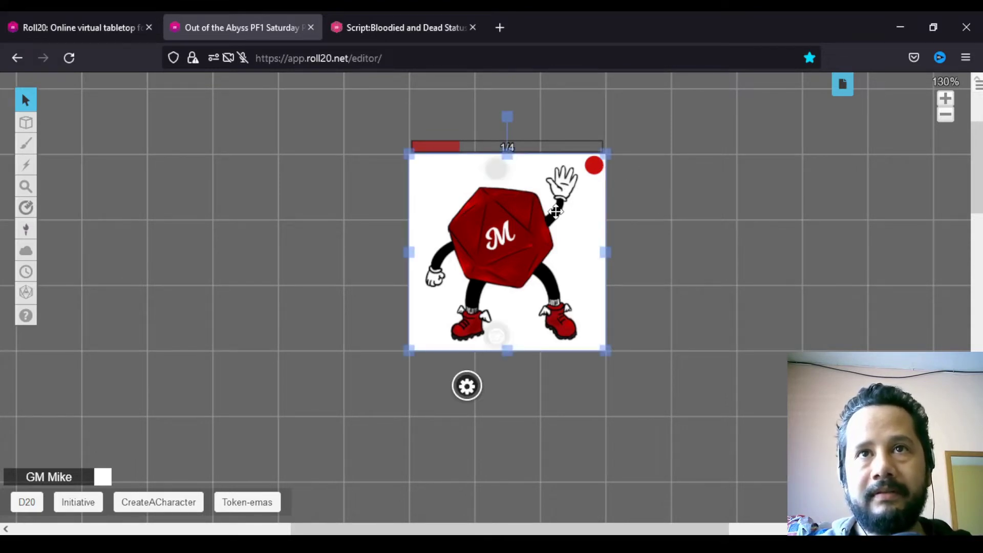
pyautogui.doubleClick(560, 302)
pyautogui.click(506, 355)
pyautogui.press('BackSpace')
pyautogui.write('0')
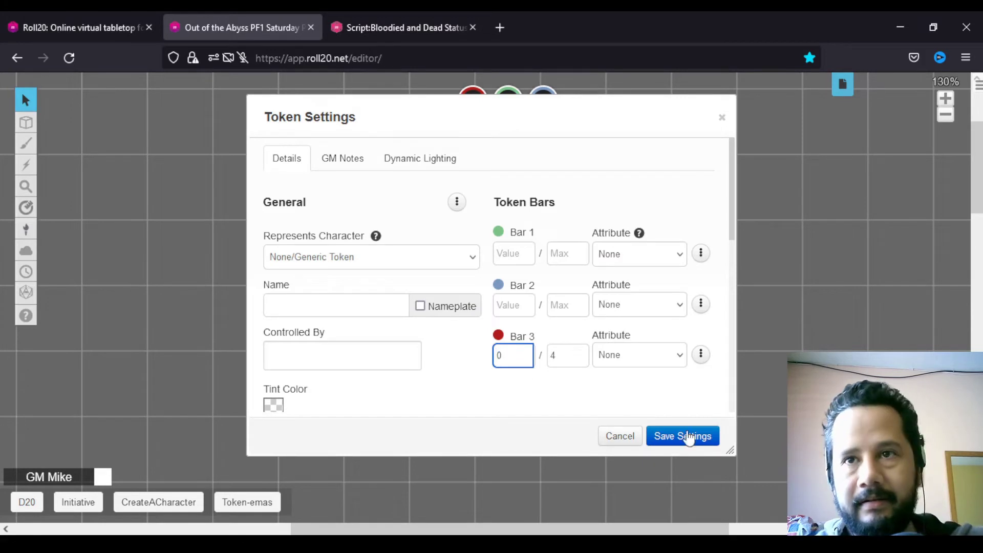
pyautogui.click(689, 437)
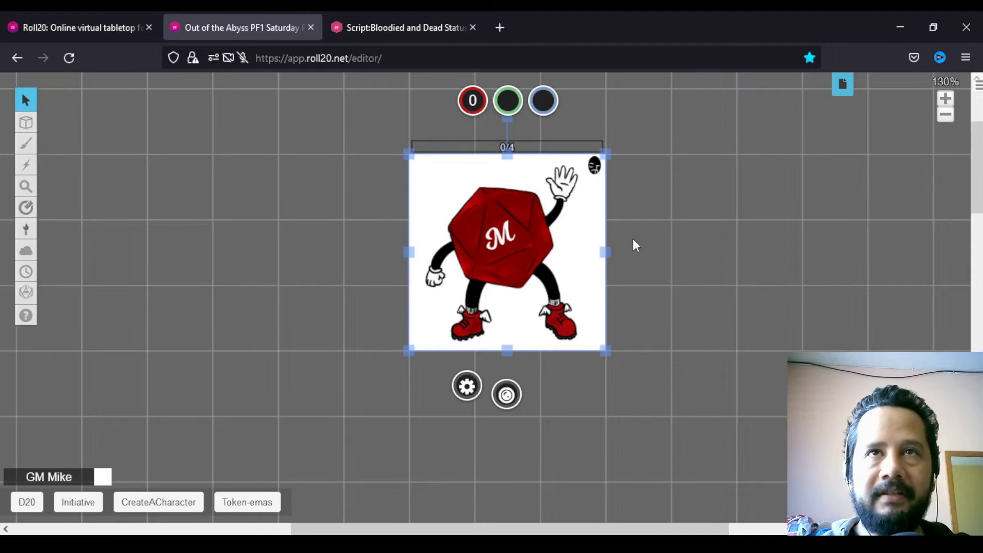
# Change Bar 3 health to -1 and deselect the token to view its markers
pyautogui.doubleClick(555, 247)
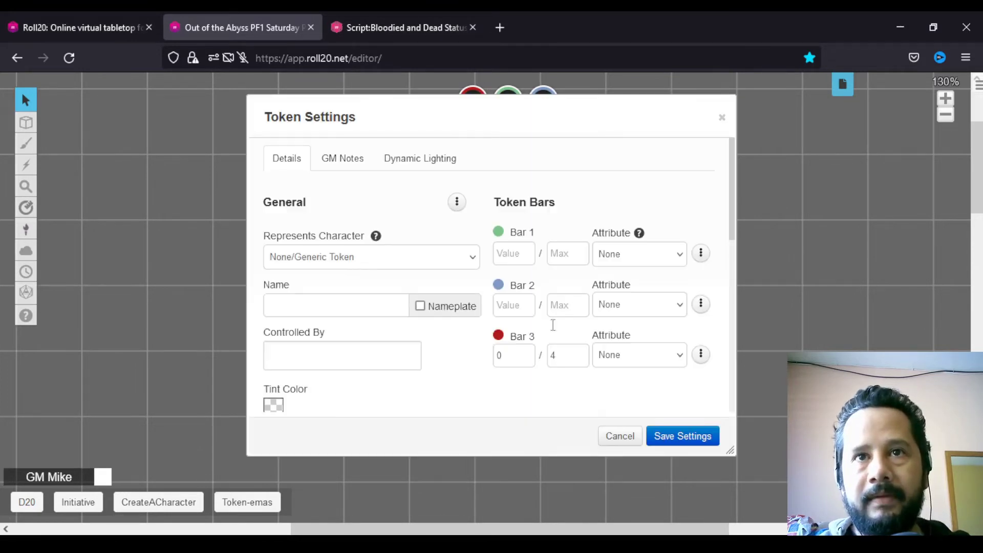
pyautogui.doubleClick(499, 355)
pyautogui.write('-1')
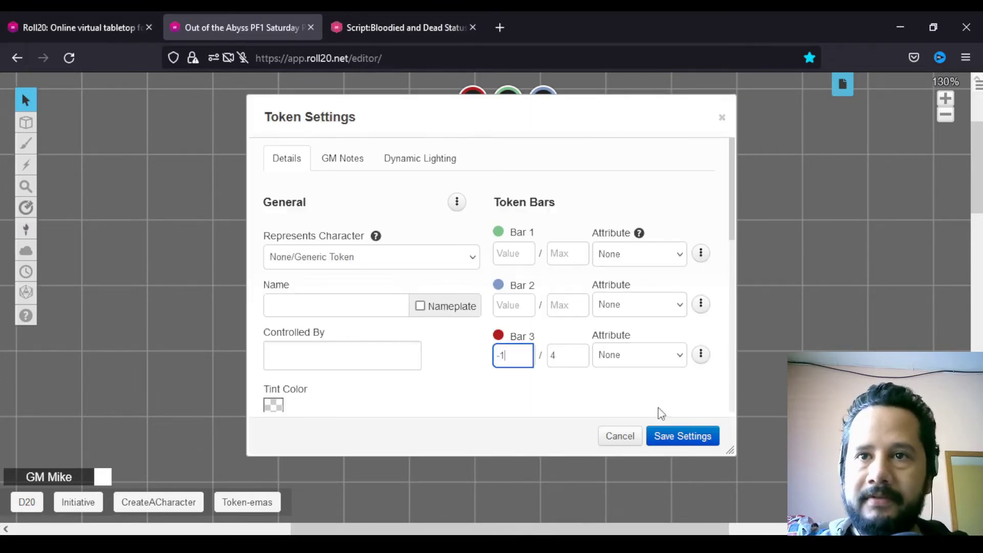
pyautogui.click(681, 435)
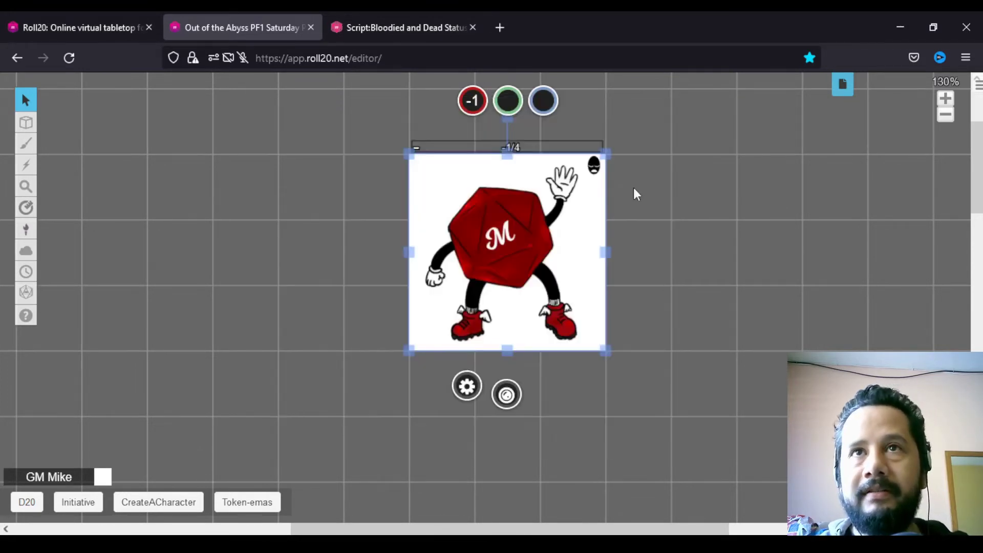
pyautogui.click(663, 187)
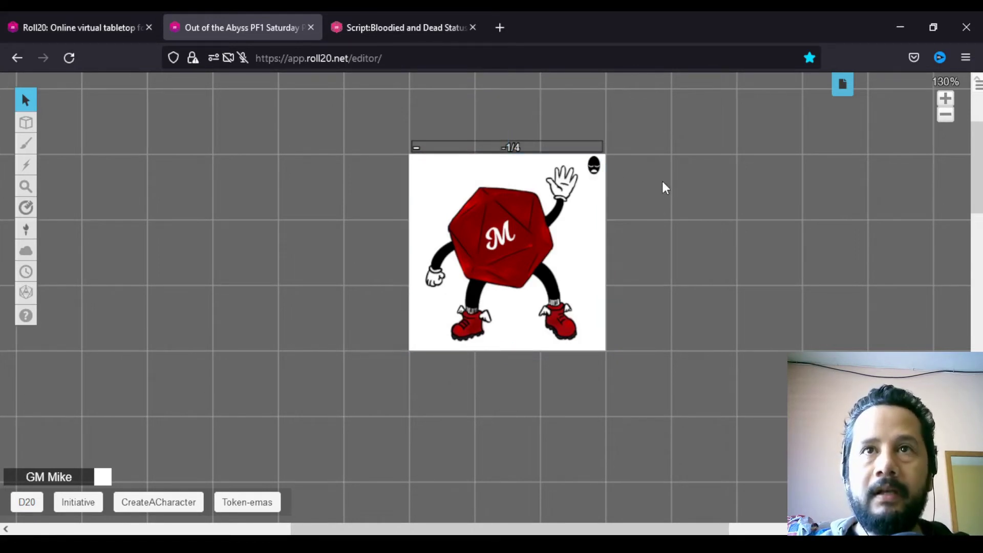
# Replace the Bar 3 value with a non-numeric entry, leaving the token crossed out as dead
pyautogui.click(551, 215)
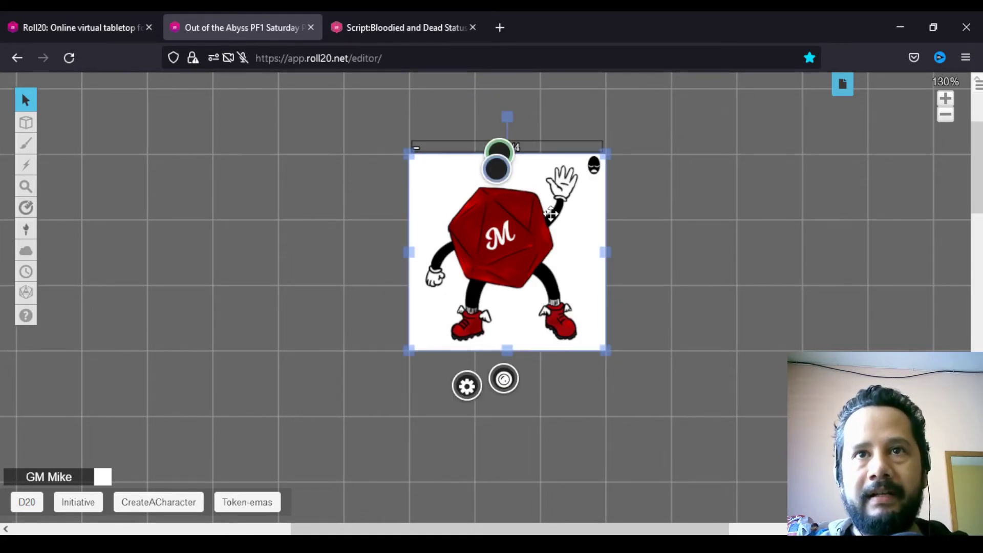
pyautogui.doubleClick(550, 216)
pyautogui.moveTo(512, 356); pyautogui.dragTo(471, 358)
pyautogui.write('4')
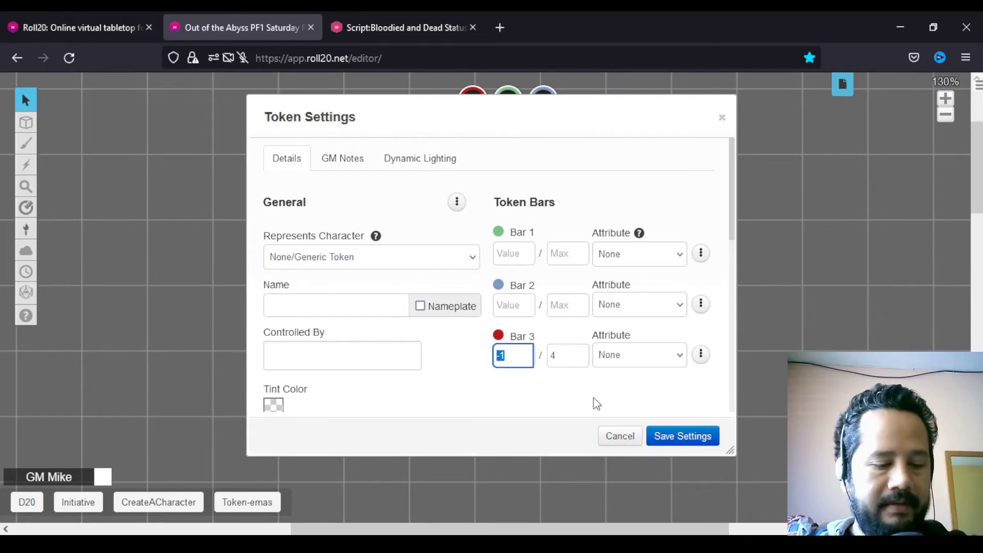
pyautogui.click(678, 435)
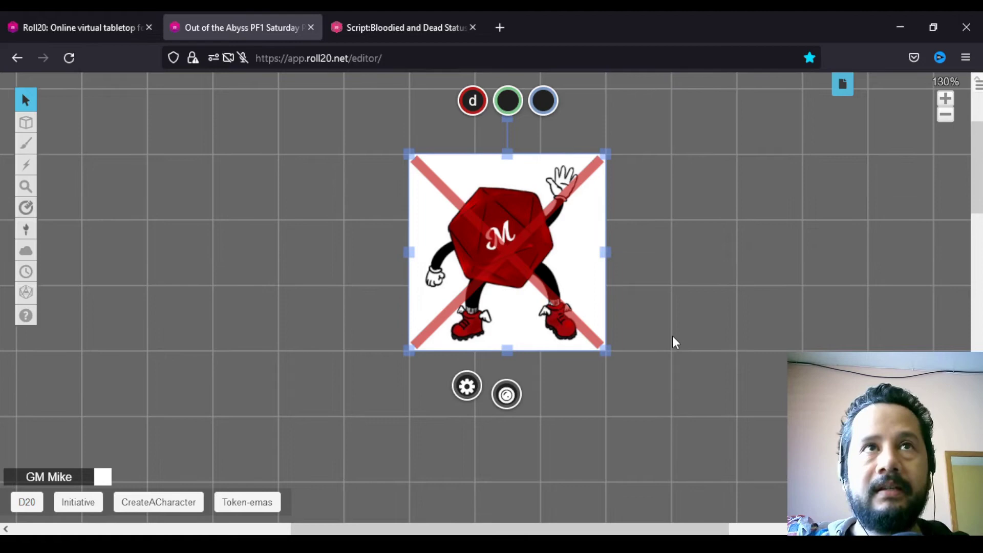
# Check the status markers wiki, then set the token's Bar 3 health back to 4
pyautogui.click(411, 28)
pyautogui.scroll(-5, 613, 295)
pyautogui.scroll(3, 614, 290)
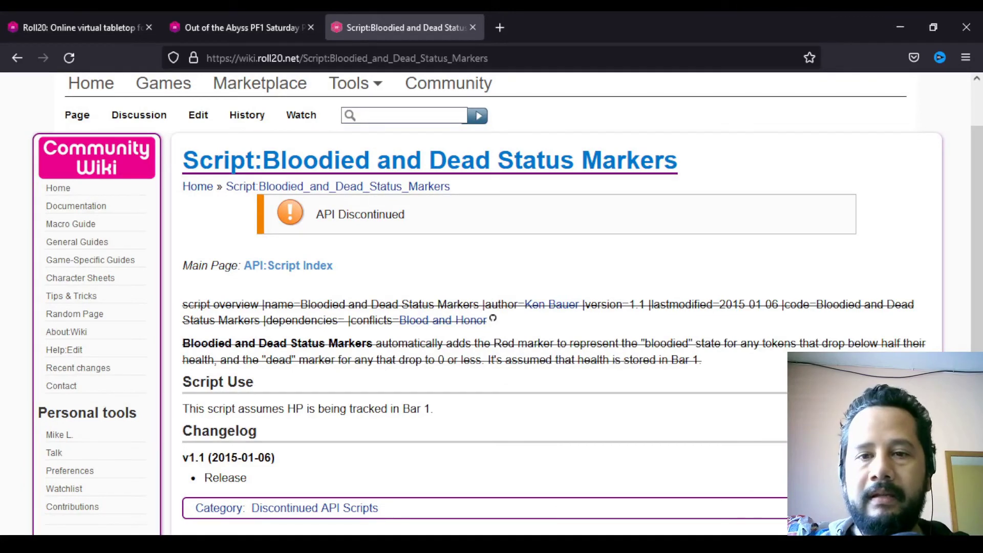
pyautogui.scroll(-1, 522, 296)
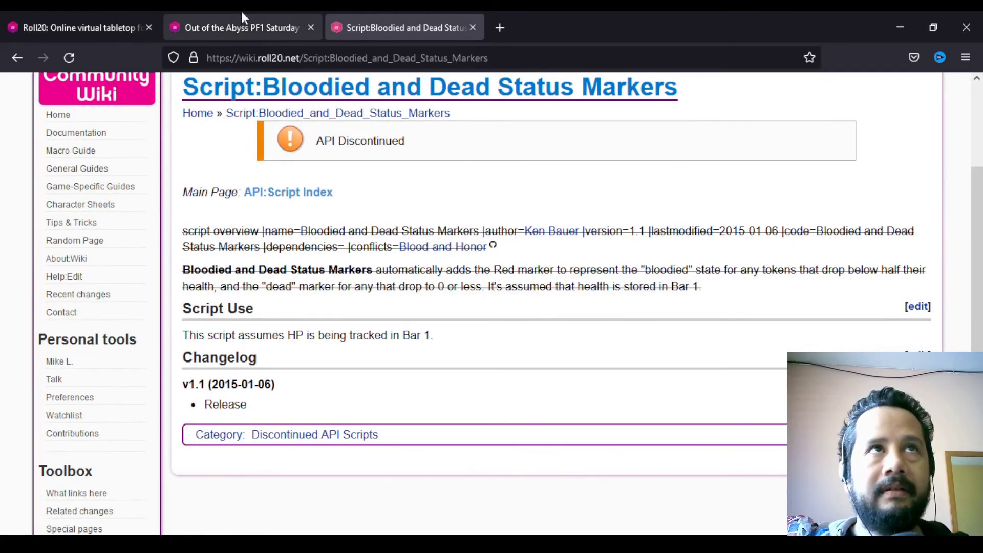
pyautogui.click(239, 34)
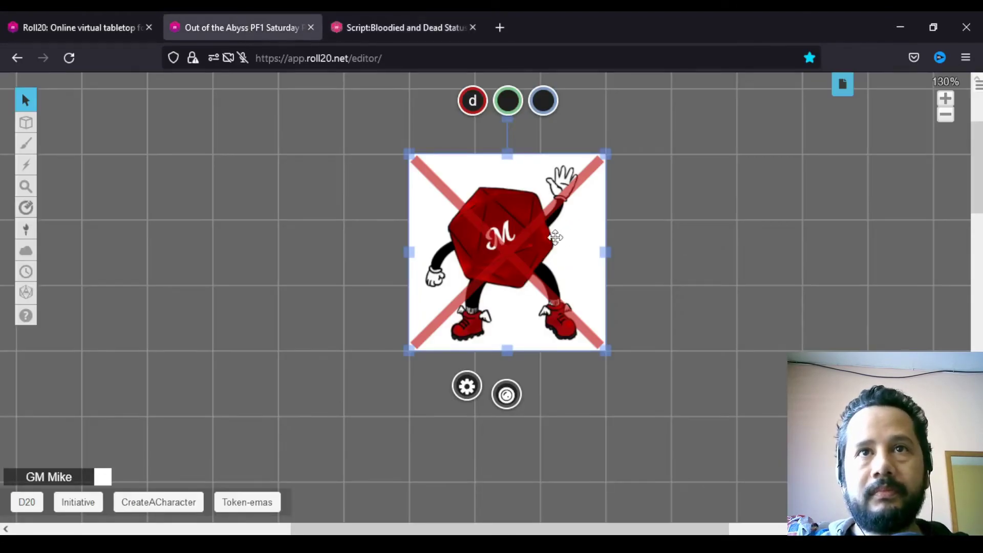
pyautogui.doubleClick(554, 238)
pyautogui.doubleClick(523, 362)
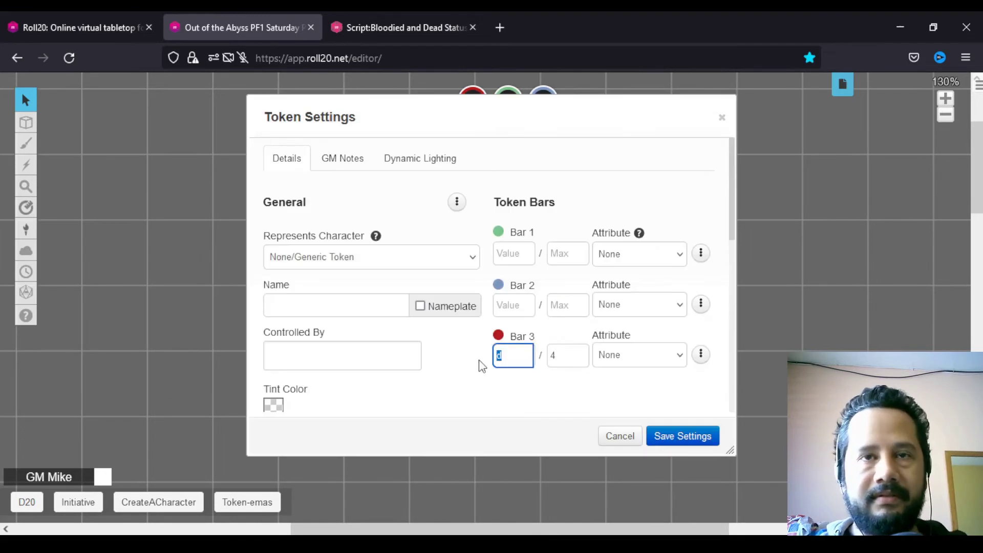
pyautogui.write('4')
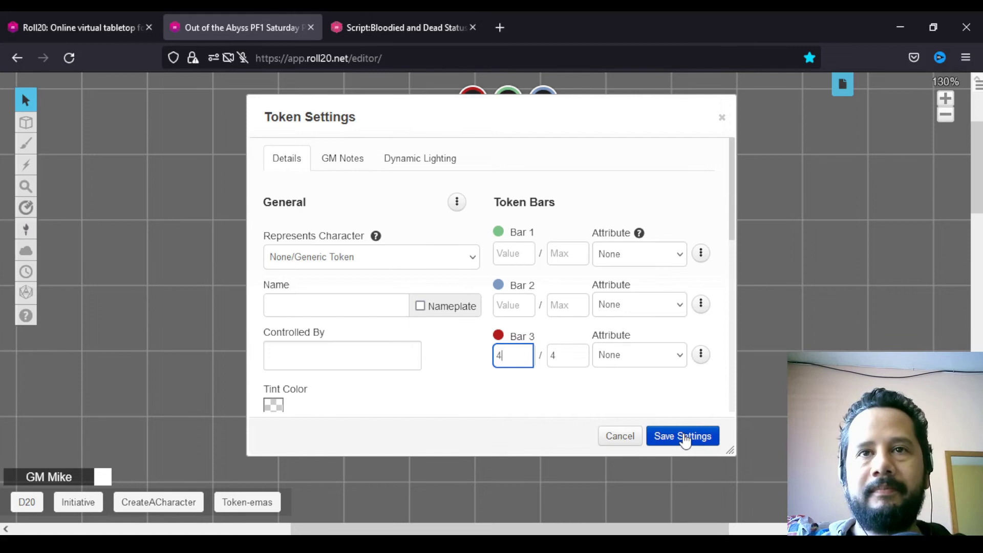
pyautogui.click(686, 437)
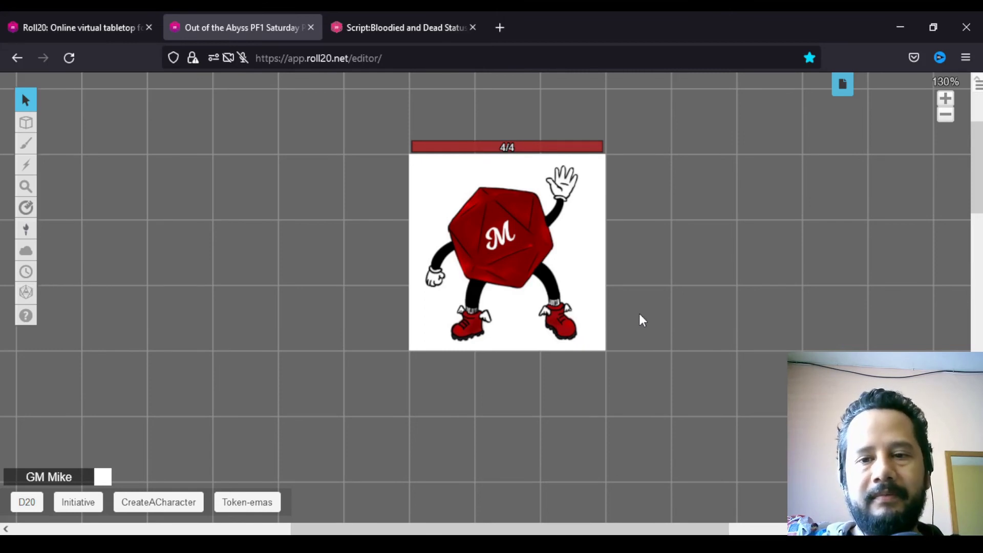
# Show the BloodStatus.js script in the API Scripts editor
pyautogui.click(88, 24)
pyautogui.scroll(-3, 530, 207)
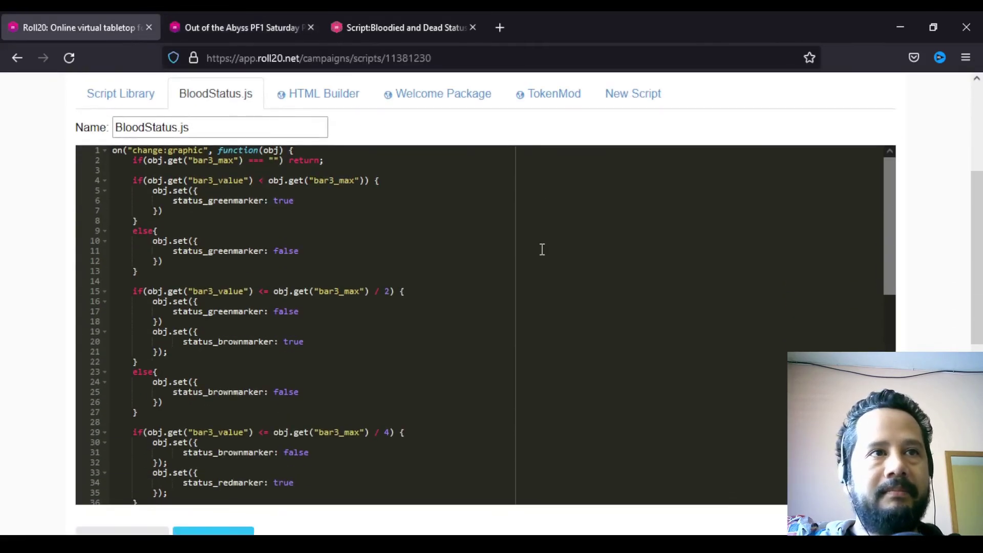
pyautogui.scroll(-3, 539, 245)
pyautogui.scroll(-5, 540, 242)
pyautogui.scroll(5, 541, 237)
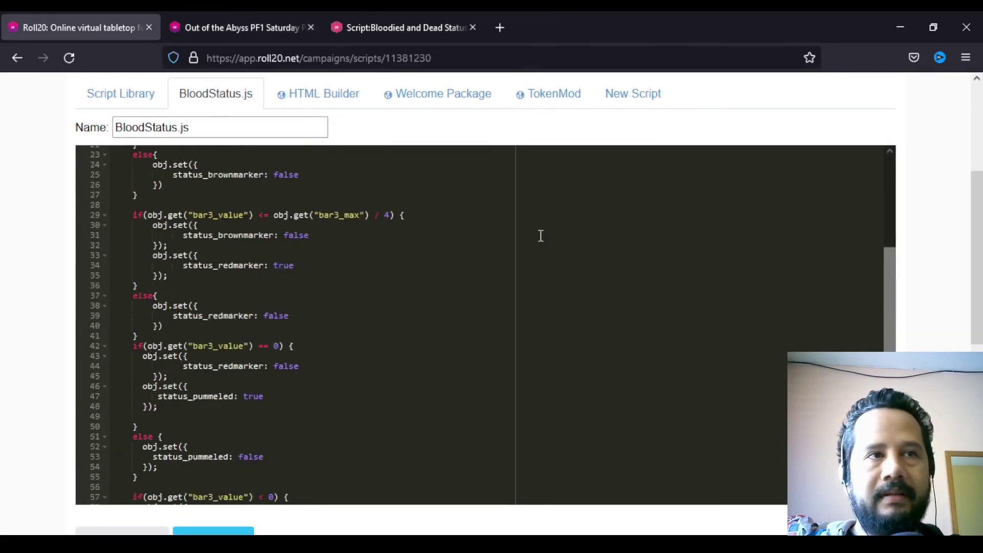
pyautogui.scroll(5, 542, 235)
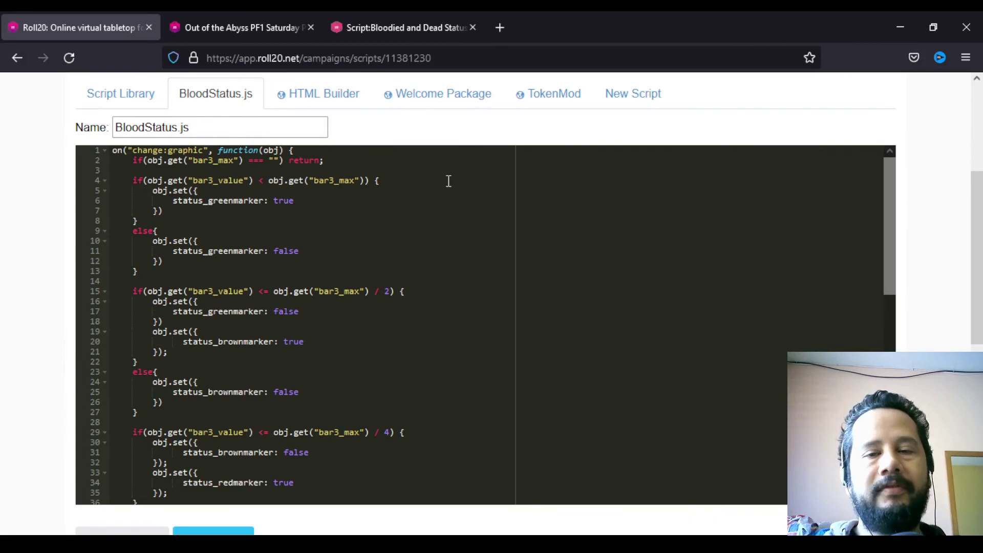